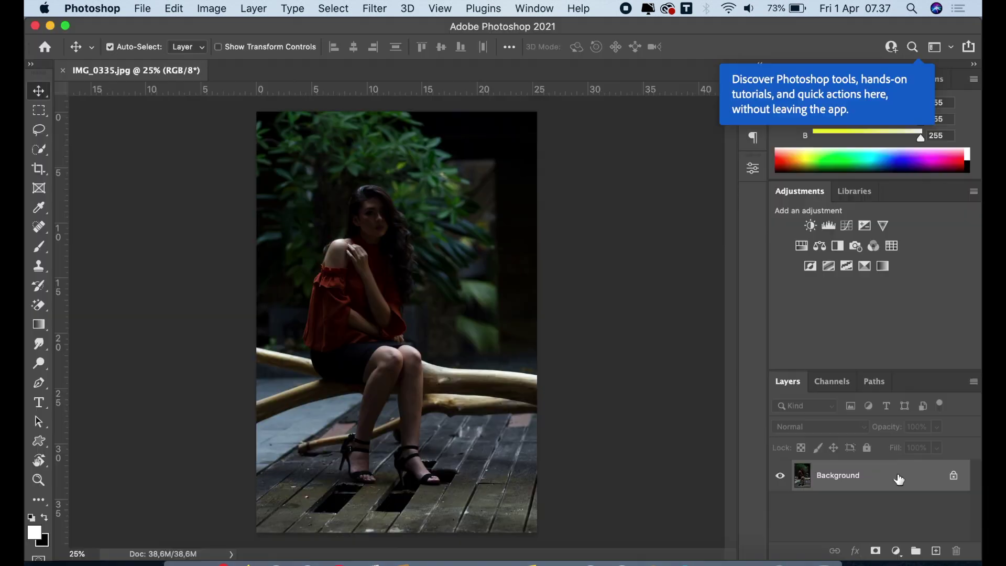
- Duplicate the Background layer and open the copy in the Camera Raw Filter
drag(898, 477, 936, 549)
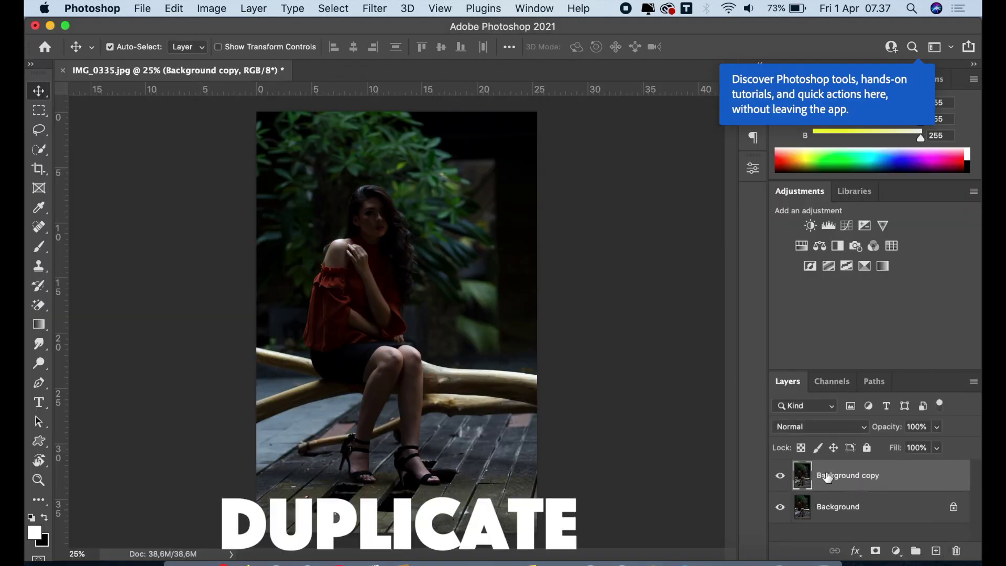
click(374, 8)
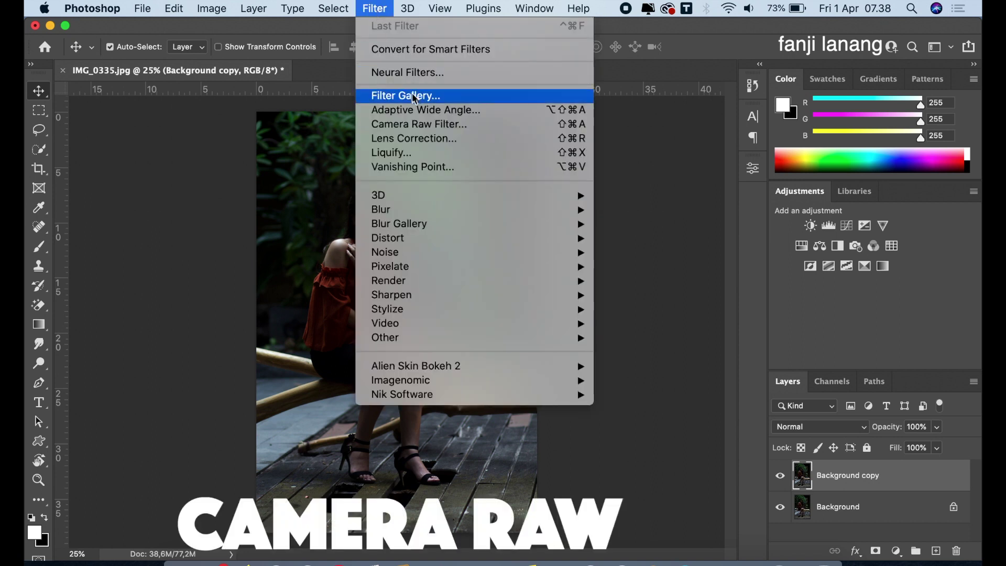
click(420, 125)
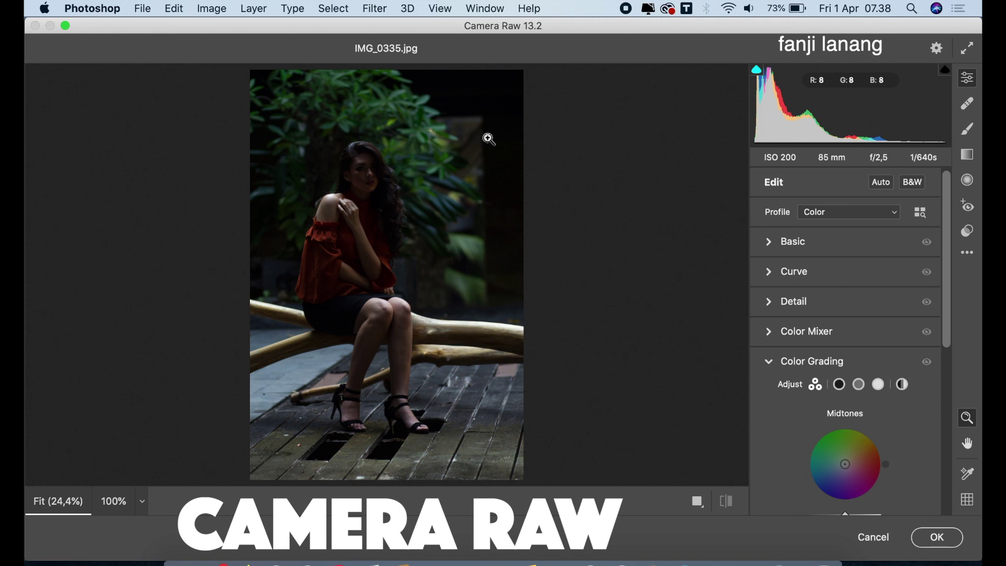
- In the Basic adjustments, set Highlights to -28, Shadows to +70 and Exposure to +0.35
click(766, 364)
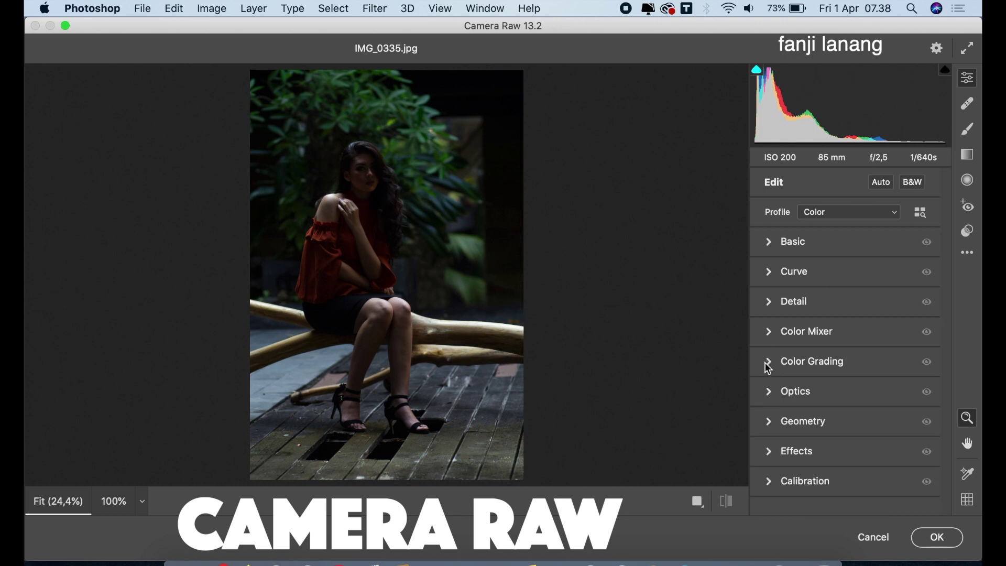
click(769, 243)
click(823, 349)
drag(854, 374, 901, 382)
drag(853, 313, 857, 316)
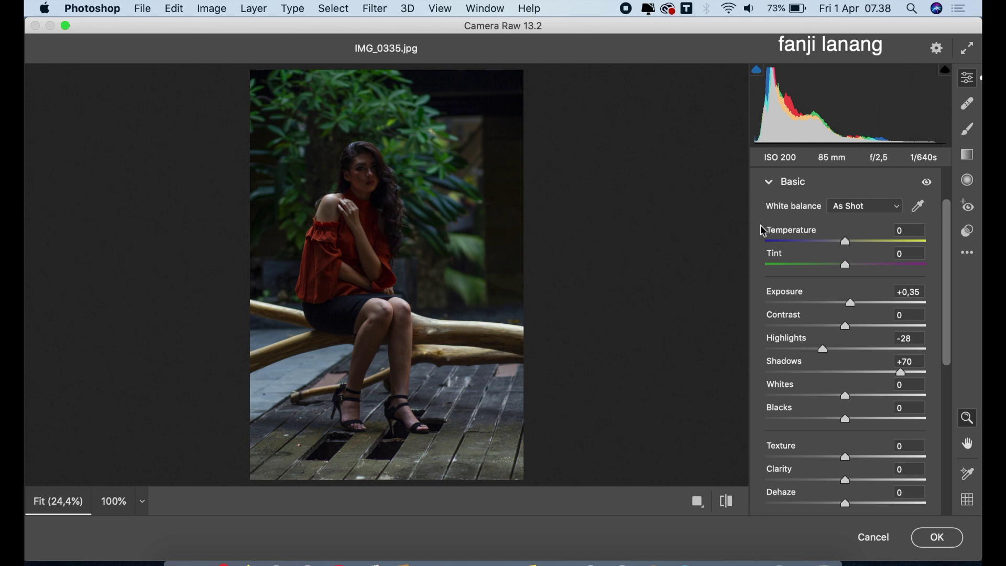
- Set up the Radial Filter with Temperature 0 and Exposure +1.00
click(972, 187)
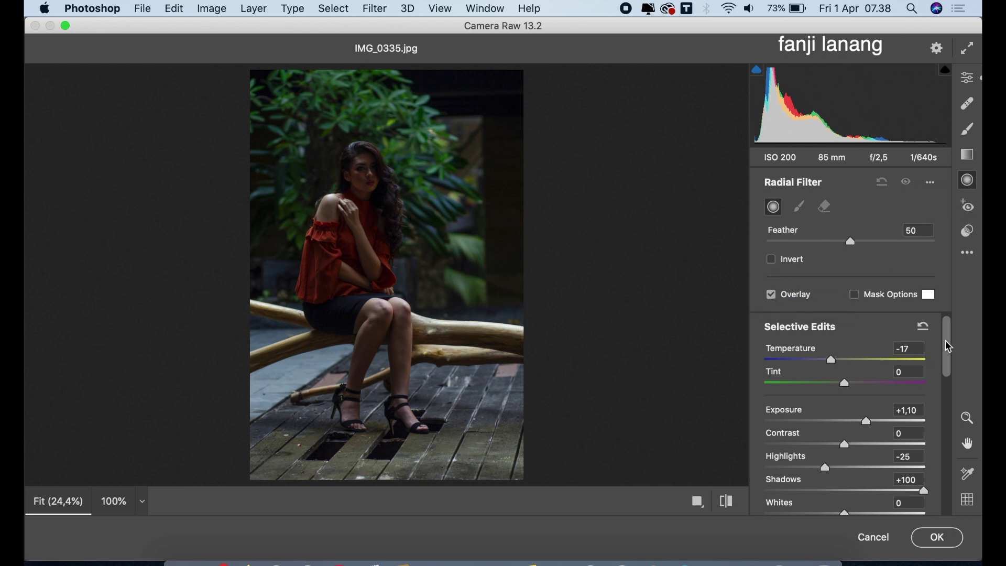
scroll(947, 343, down, 2)
scroll(946, 343, up, 2)
drag(833, 359, 848, 379)
drag(866, 422, 863, 422)
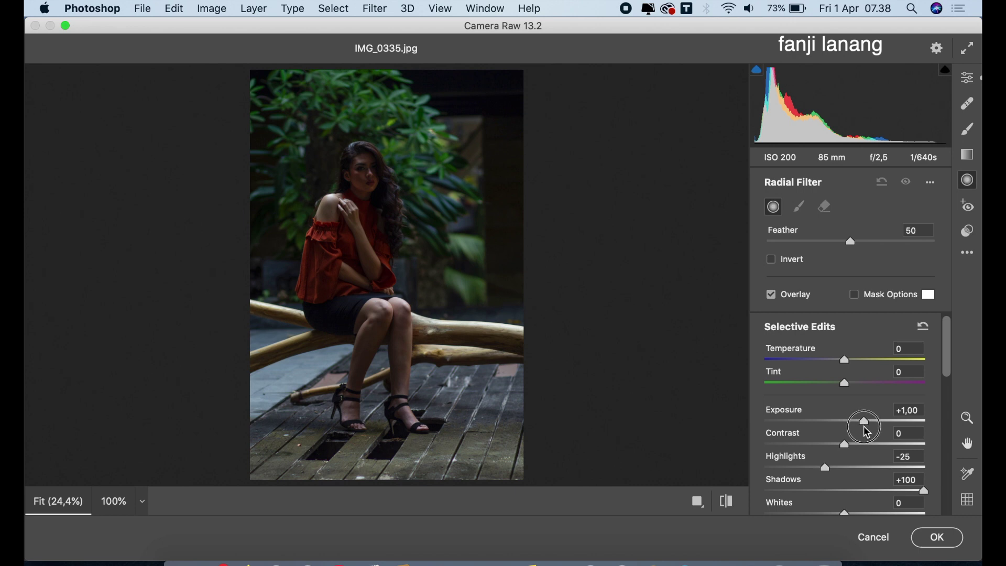
mouse_move(940, 378)
mouse_down()
mouse_move(946, 418)
mouse_move(947, 362)
mouse_up()
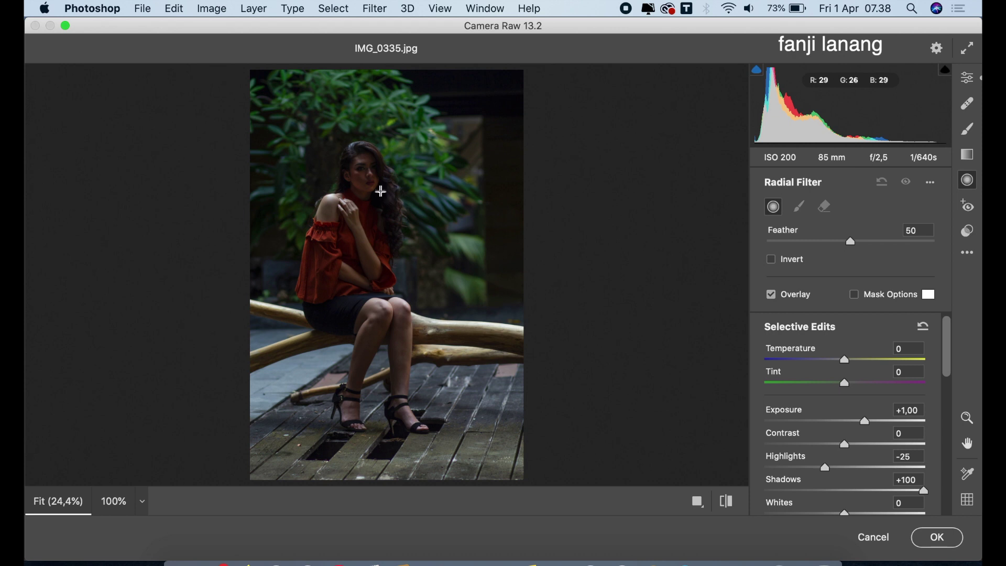
- Draw a radial filter ellipse over the woman's face and tilt it slightly to follow her head
click(366, 182)
drag(366, 182, 381, 209)
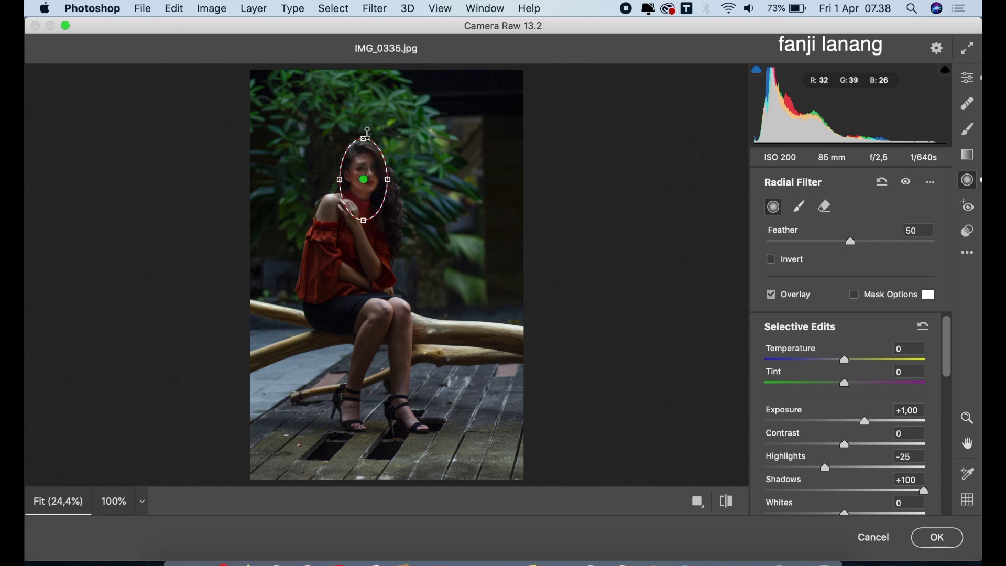
drag(358, 124, 358, 124)
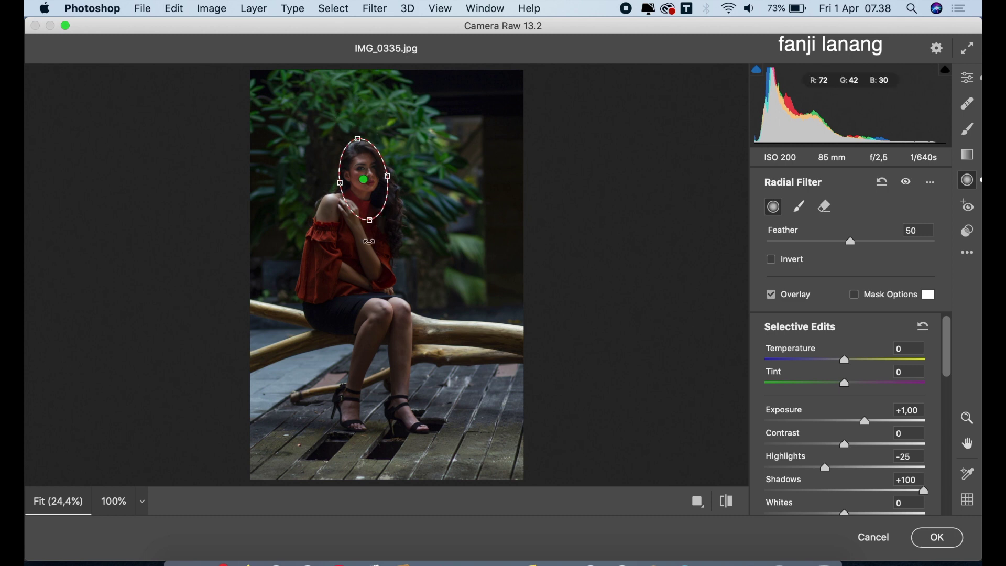
- Add a second, tall radial filter over the woman's body, then narrow, tilt and position it from above her head to her feet
drag(355, 259, 400, 369)
drag(360, 84, 334, 79)
mouse_move(366, 226)
mouse_down()
mouse_move(366, 293)
mouse_move(388, 213)
mouse_move(368, 210)
mouse_move(376, 218)
mouse_move(383, 209)
mouse_move(374, 219)
mouse_up()
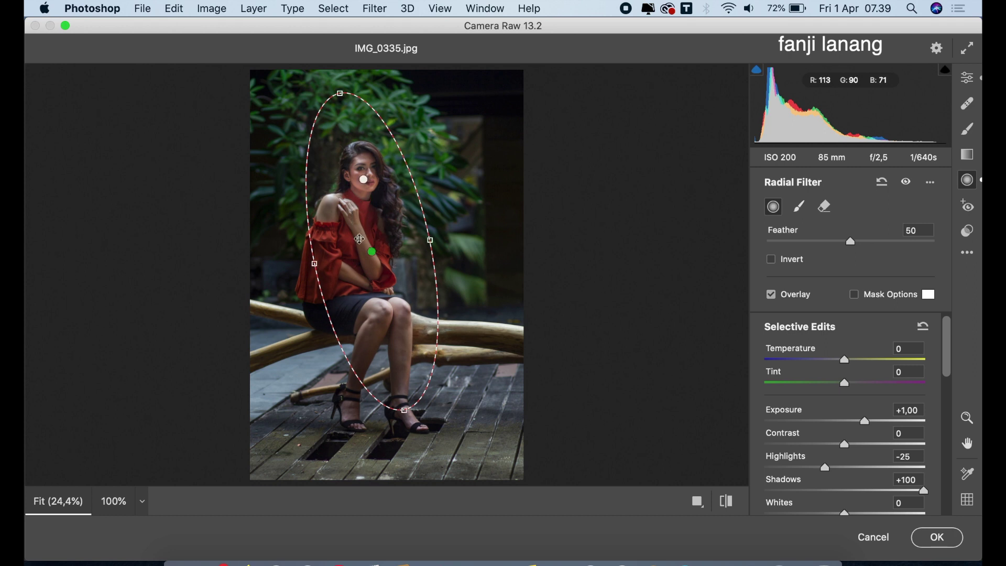
drag(315, 264, 329, 277)
drag(431, 408, 409, 396)
drag(385, 363, 381, 364)
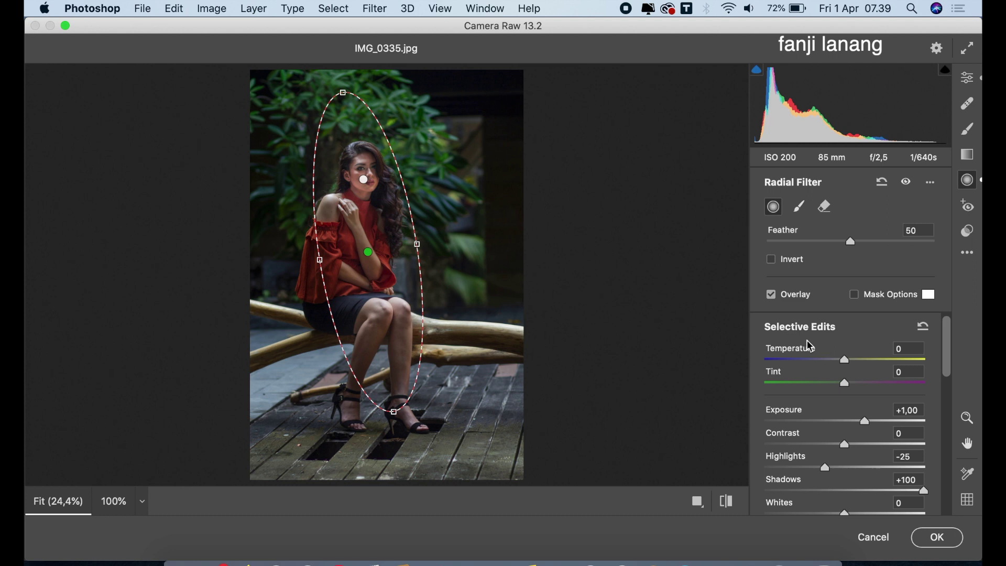
- Refine the global Basic adjustments to Exposure +0.70, Shadows +80 and Highlights -30
click(967, 83)
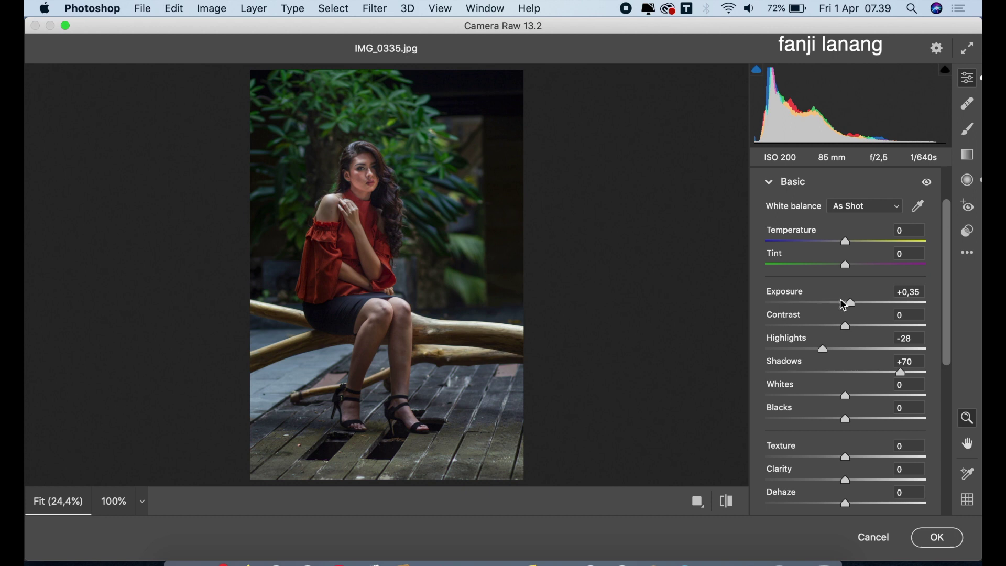
drag(855, 308, 858, 322)
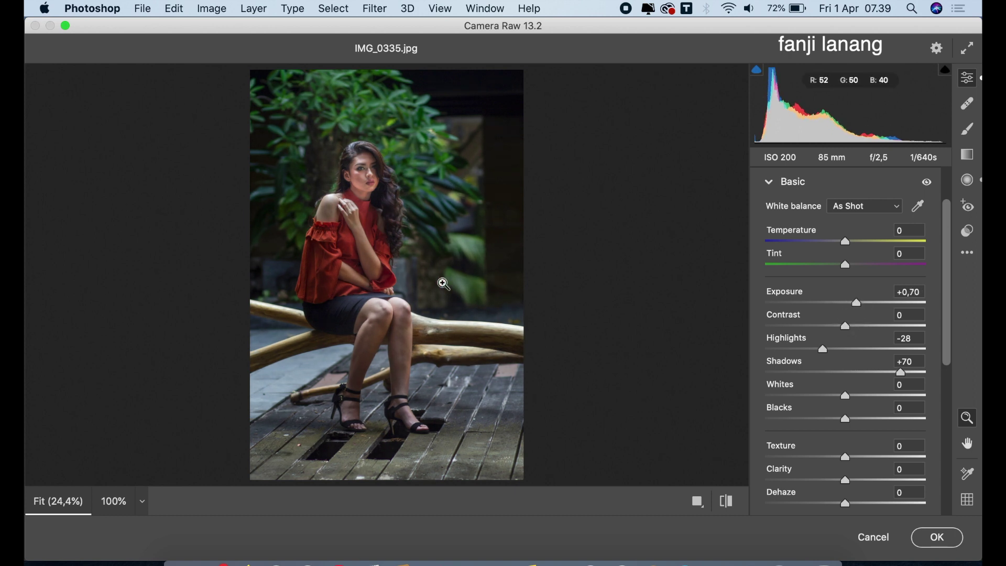
click(951, 345)
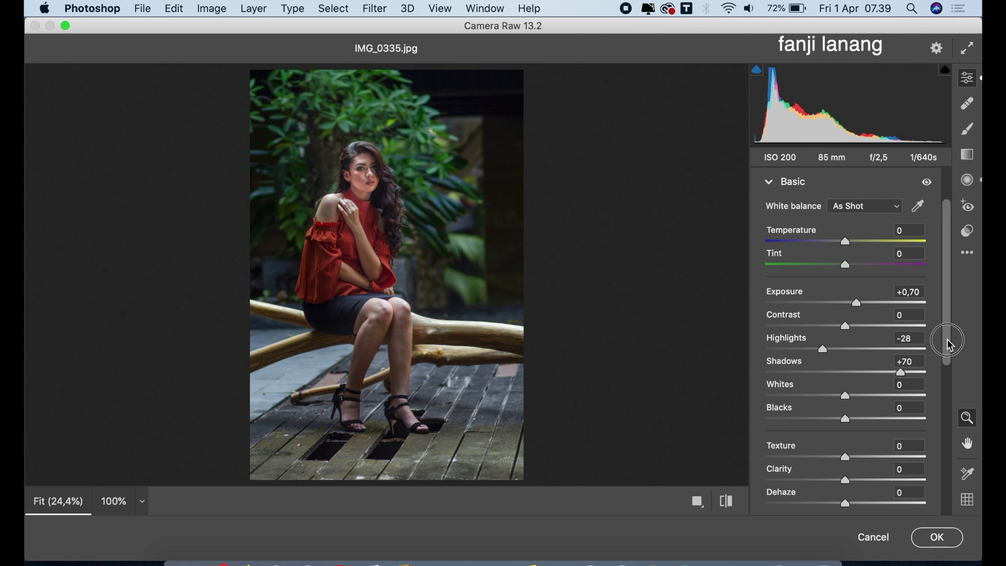
drag(907, 374, 909, 407)
drag(824, 353, 823, 354)
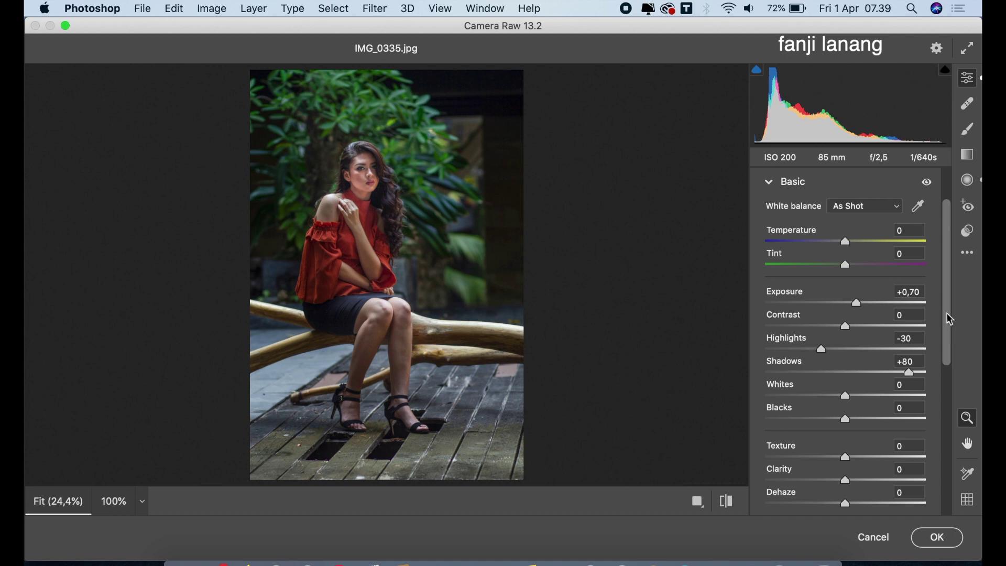
click(770, 183)
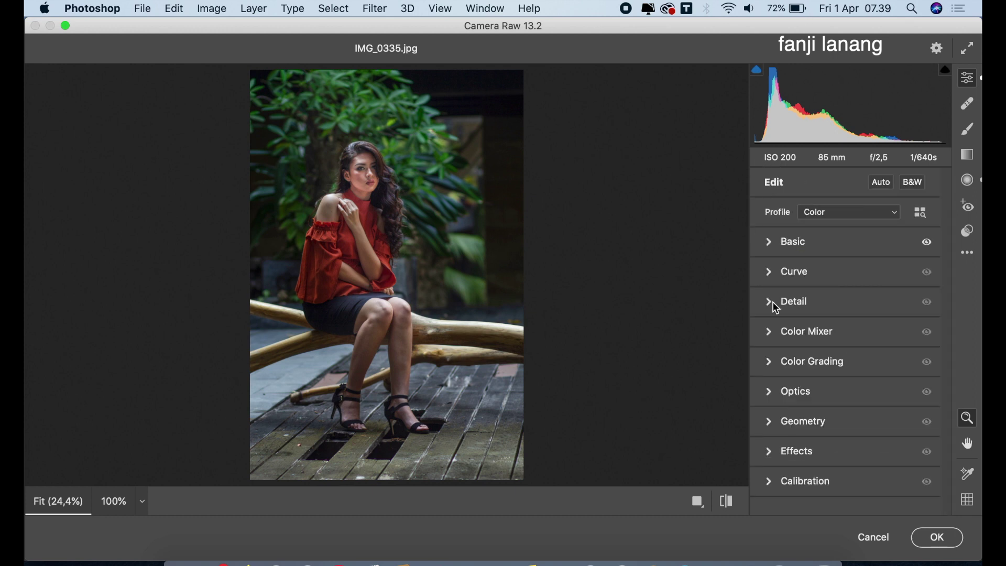
- In the Color Mixer, set the hue of Greens to -42, Aquas to -33, Yellows to -40 and Oranges to +5
click(770, 331)
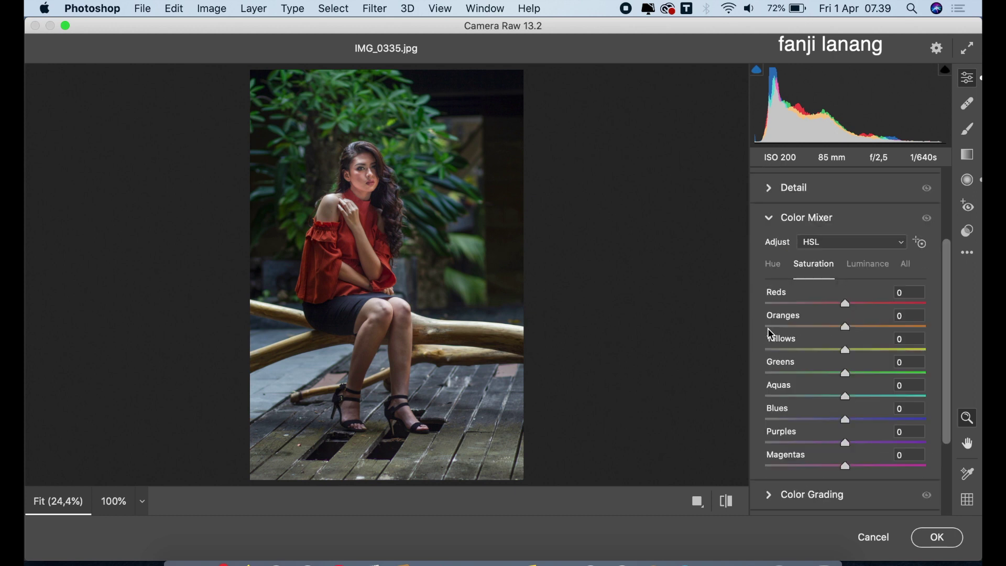
click(776, 266)
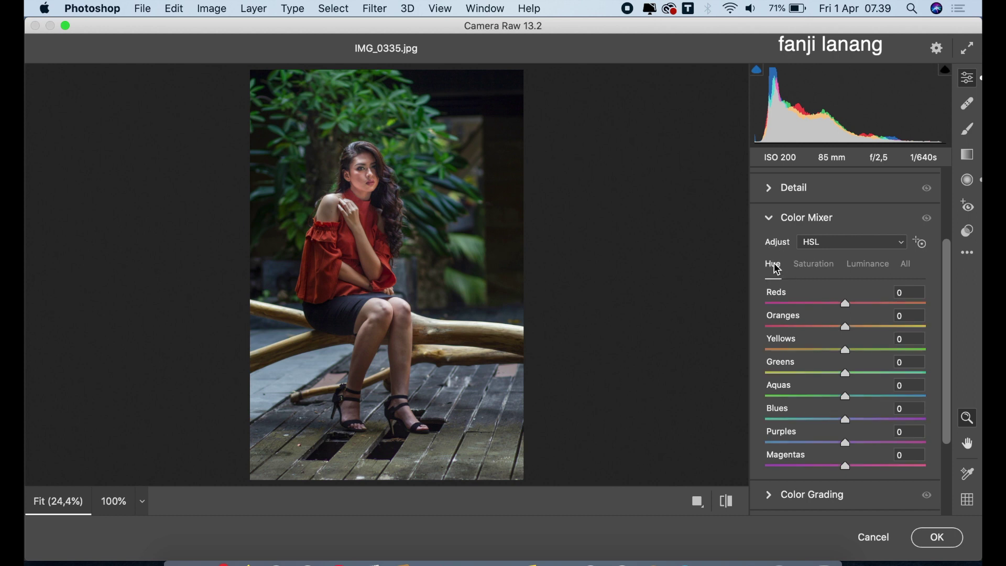
drag(828, 373, 815, 396)
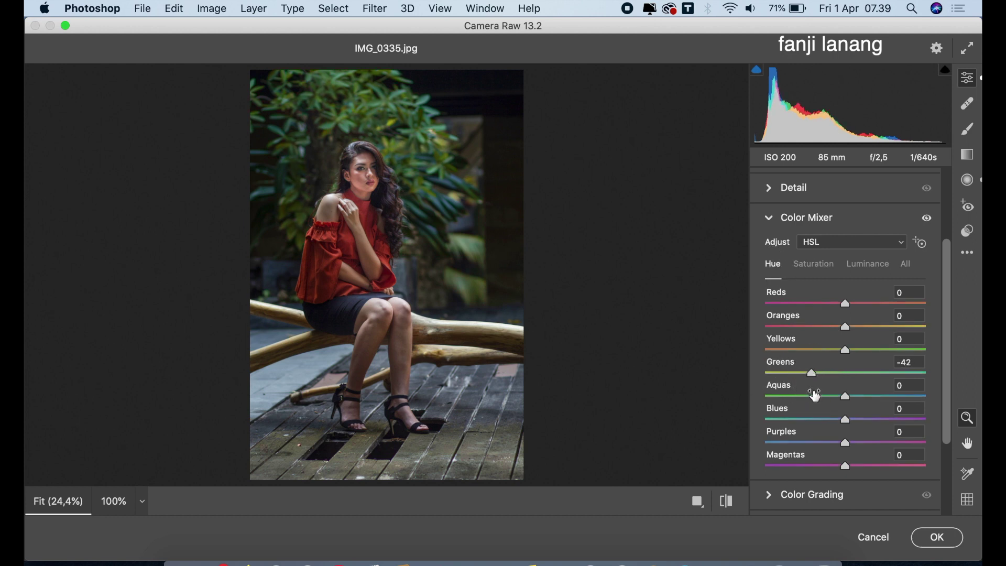
click(820, 397)
click(820, 350)
drag(821, 354, 822, 381)
drag(847, 327, 851, 351)
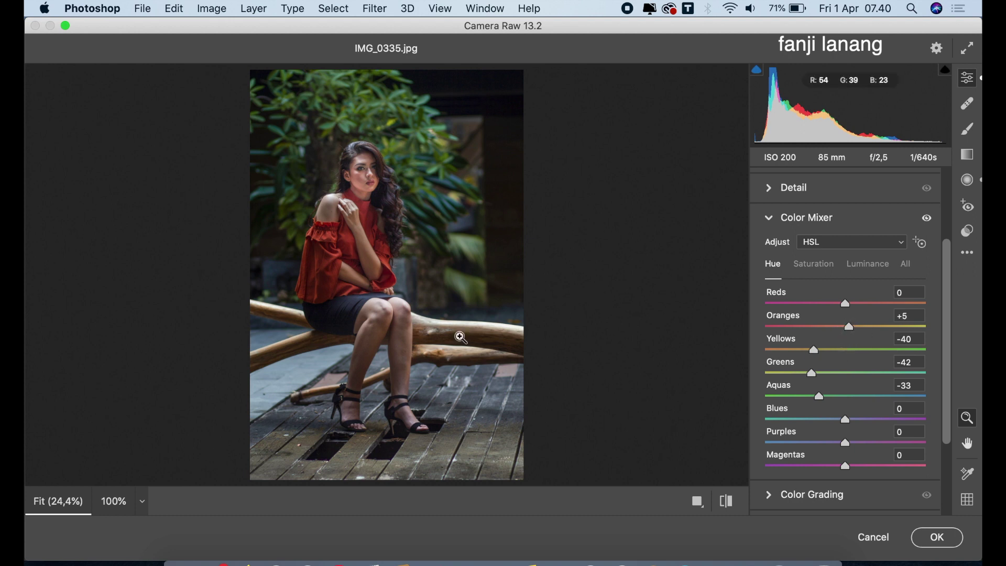
- Lower the Color Mixer saturation of Yellows to about -27 and reduce the saturation of Greens
click(807, 265)
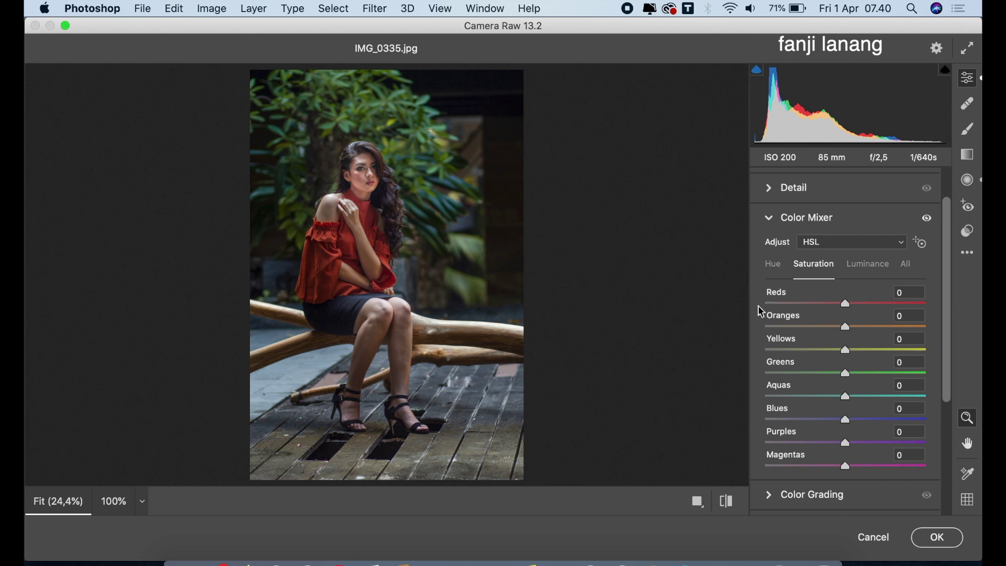
click(827, 357)
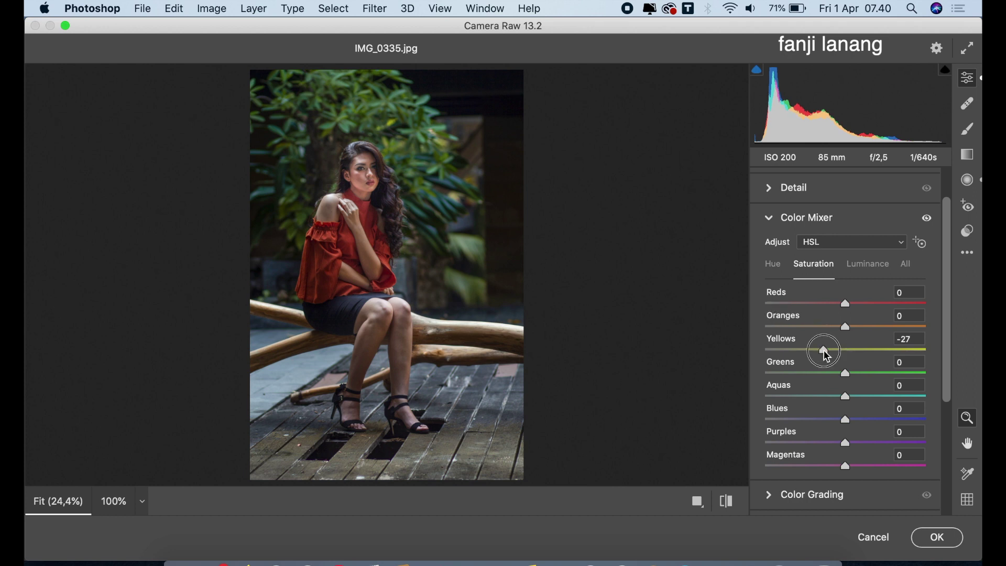
drag(826, 354, 825, 381)
click(824, 373)
- Raise the Color Mixer luminance of Oranges to about +22
click(863, 268)
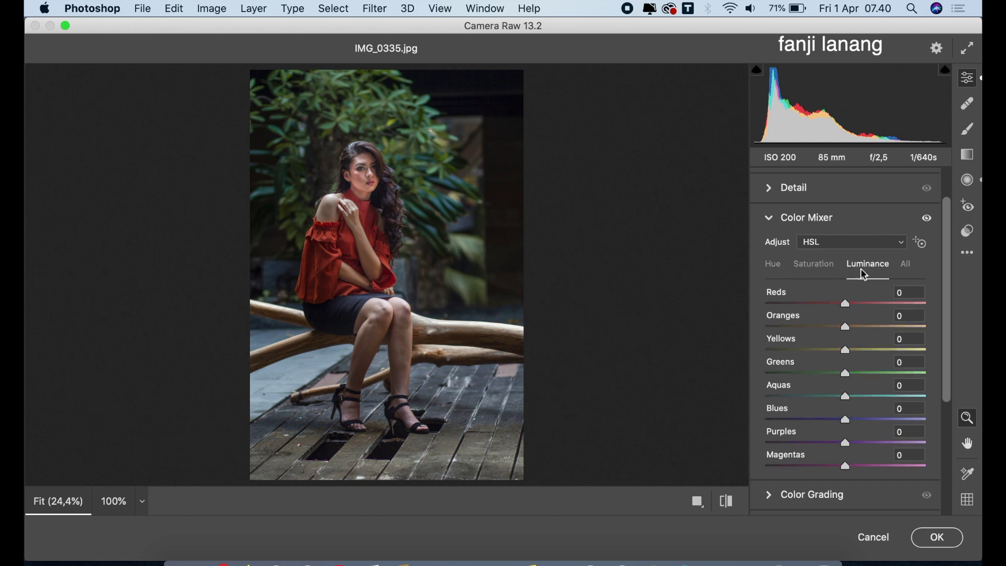
click(866, 327)
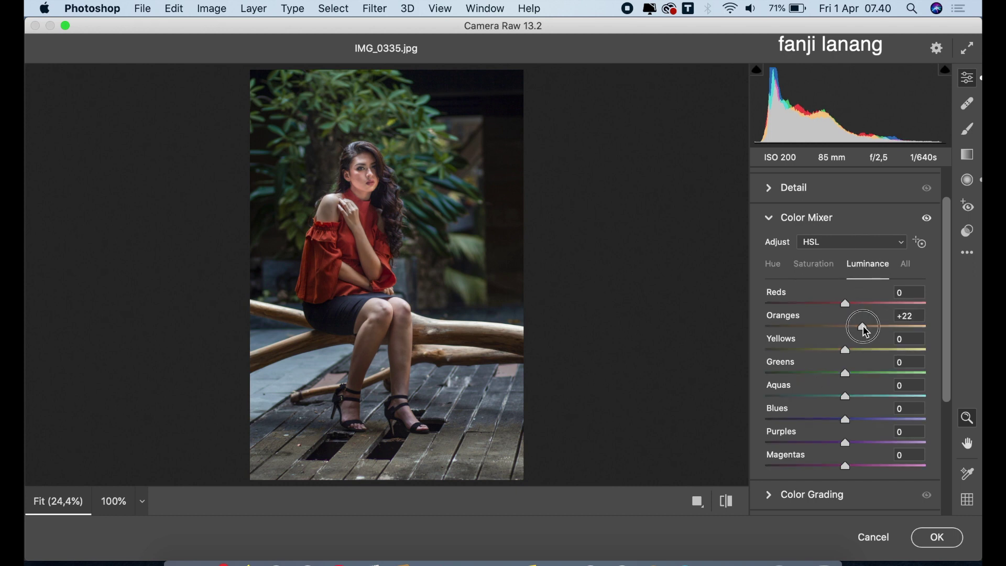
drag(865, 331, 862, 330)
click(771, 219)
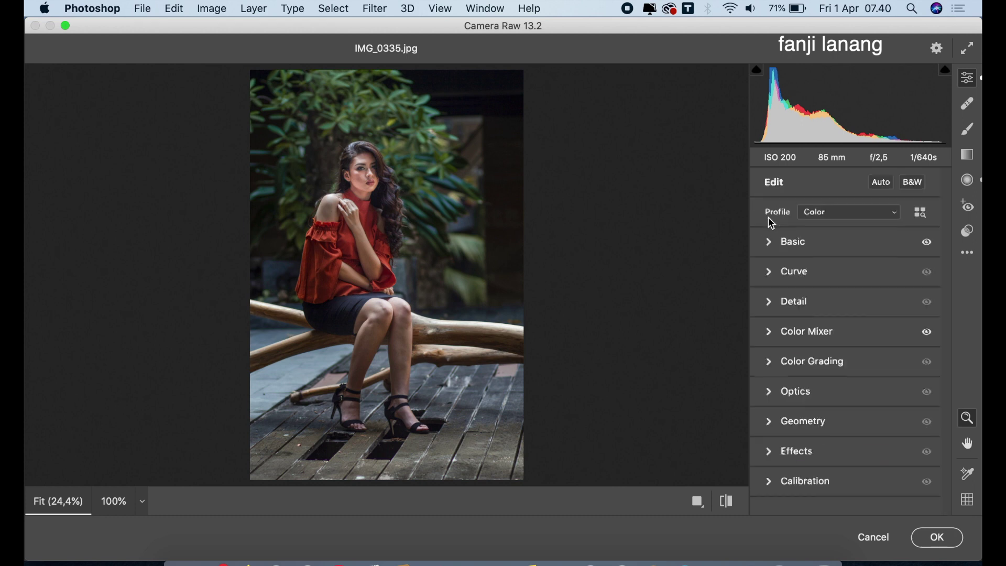
- Color grade the highlights with Hue 190 and Saturation 20
click(774, 365)
click(879, 204)
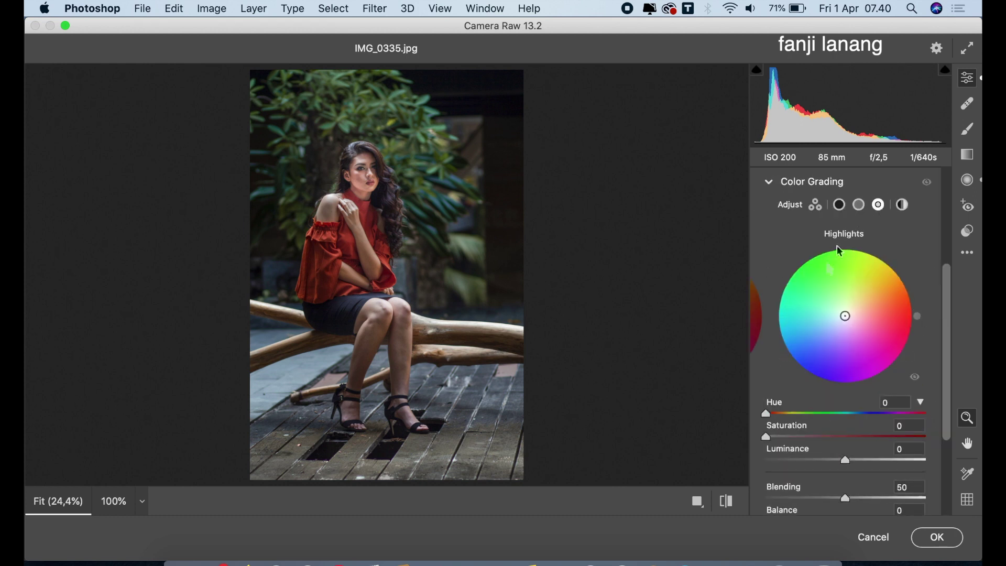
click(847, 414)
drag(849, 418, 851, 419)
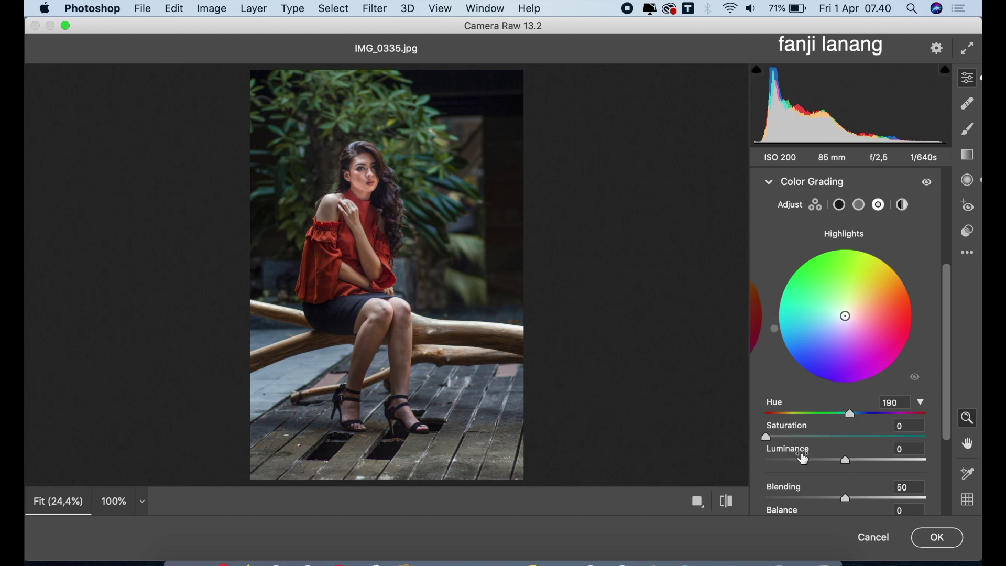
drag(786, 438, 801, 451)
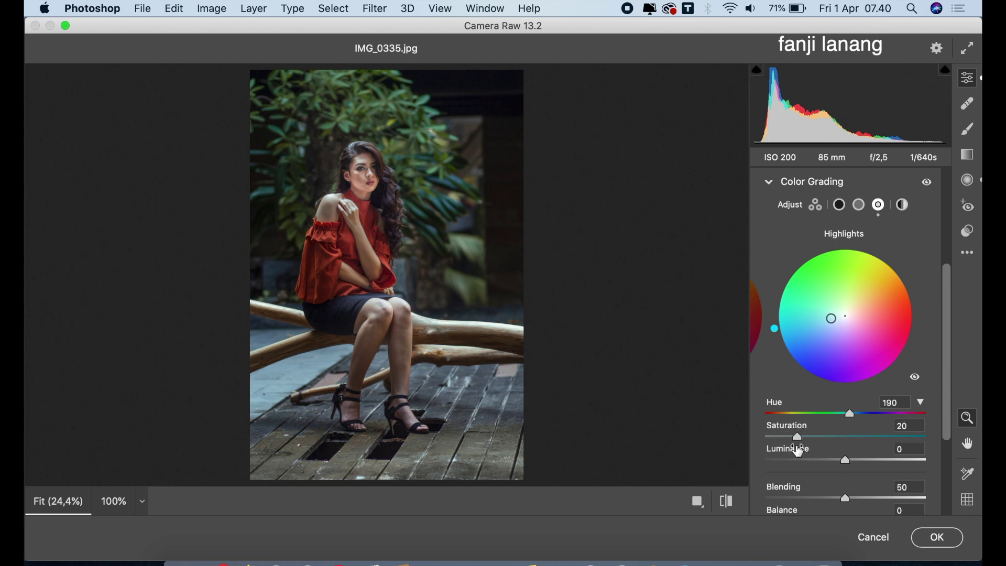
click(769, 182)
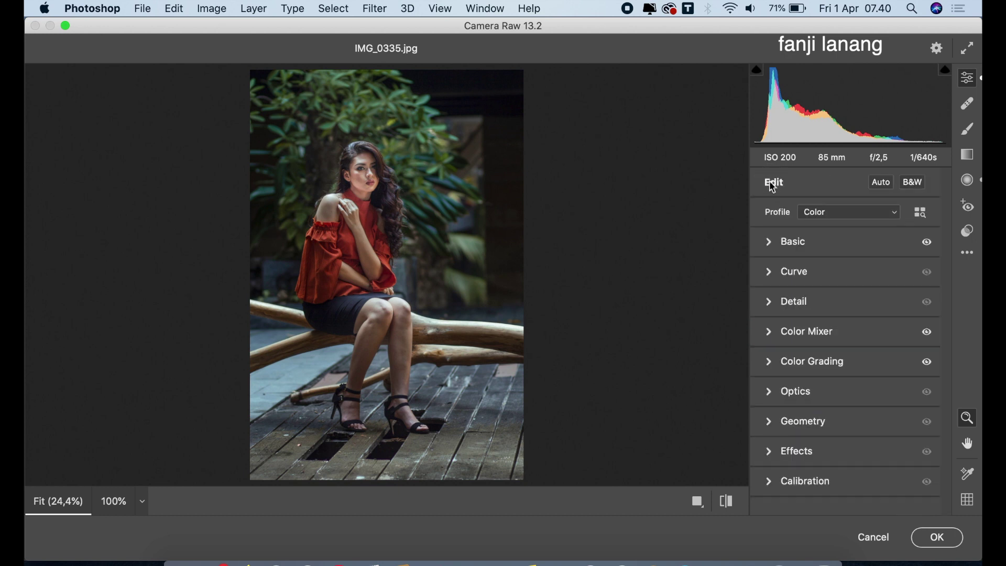
- Darken the photo's edges with an Optics Vignette of -35 and Midpoint 0
click(771, 392)
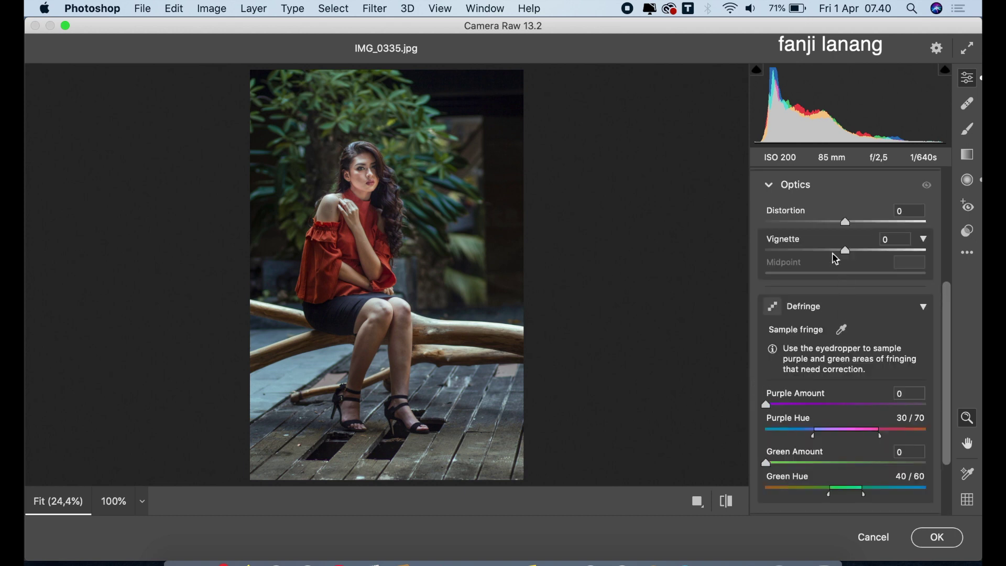
drag(846, 250, 821, 252)
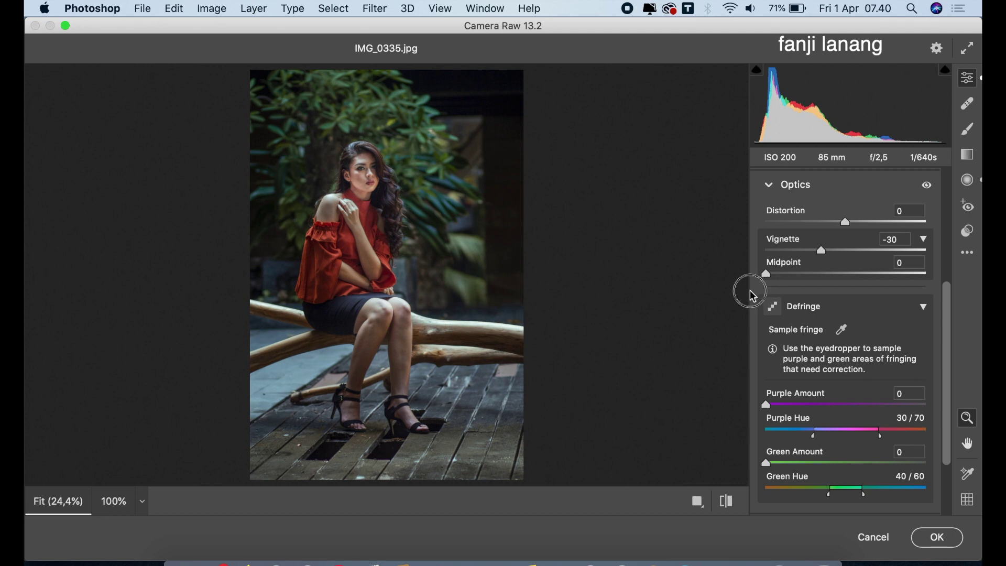
drag(821, 251, 817, 253)
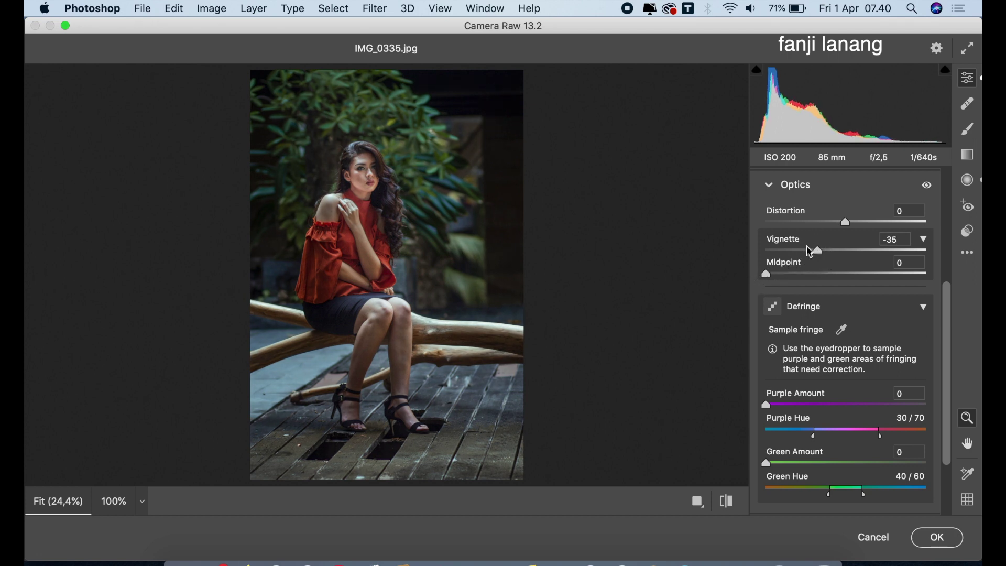
click(770, 186)
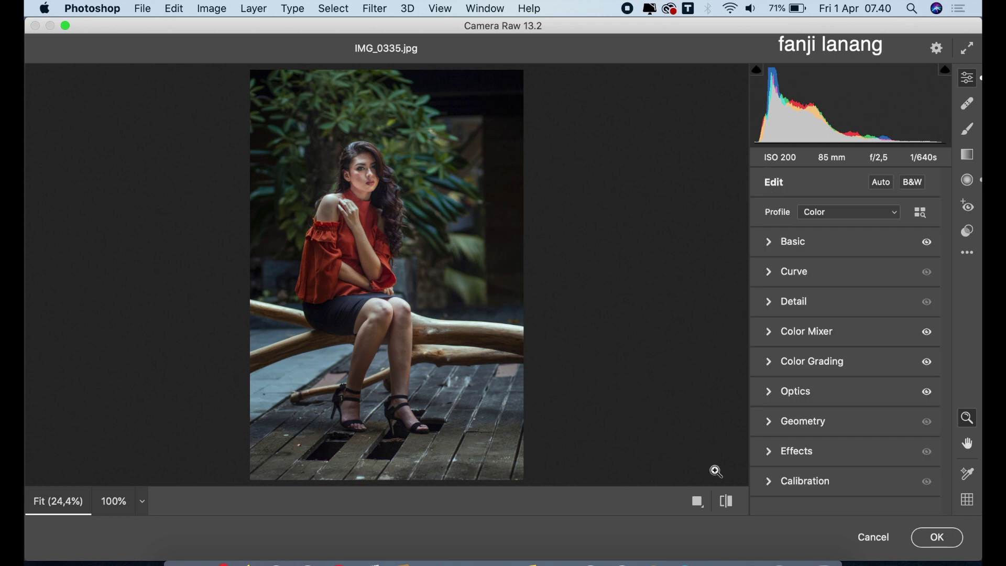
- Calibrate the photo's colors with Red Primary Hue +30, Green Primary Hue +30 and Blue Primary Hue -20
click(770, 485)
click(868, 337)
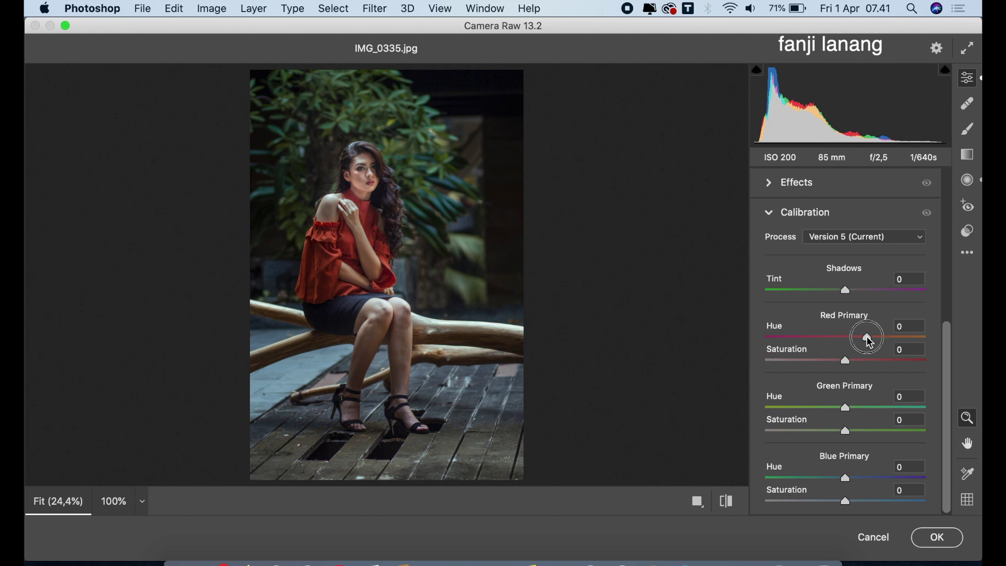
drag(868, 338, 871, 338)
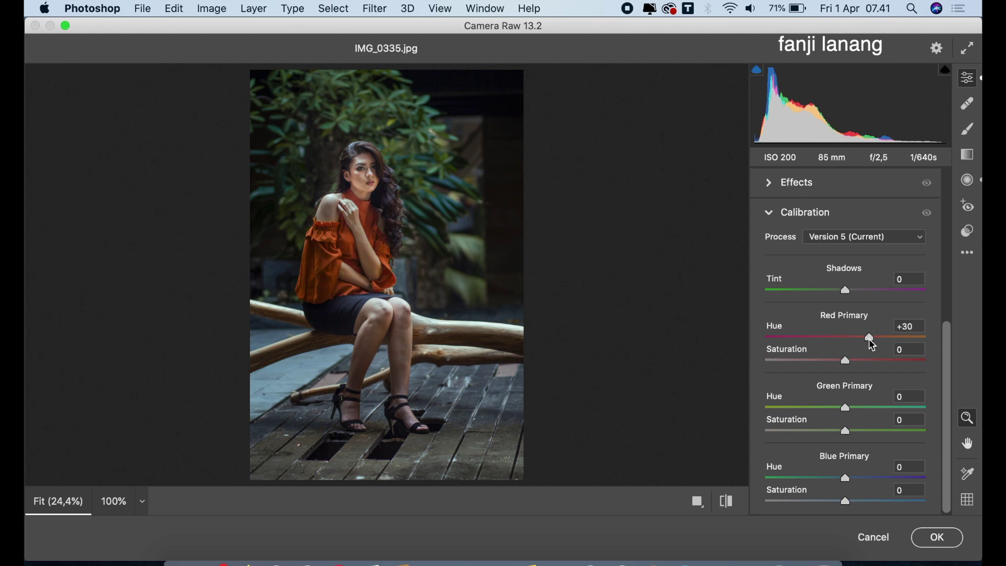
click(867, 407)
drag(870, 410, 873, 412)
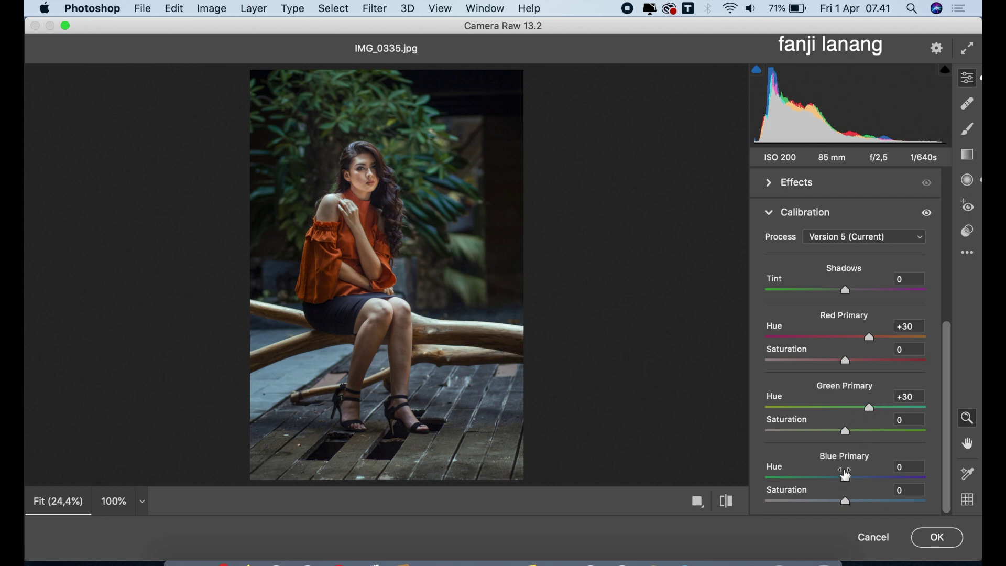
click(834, 478)
drag(833, 478, 830, 479)
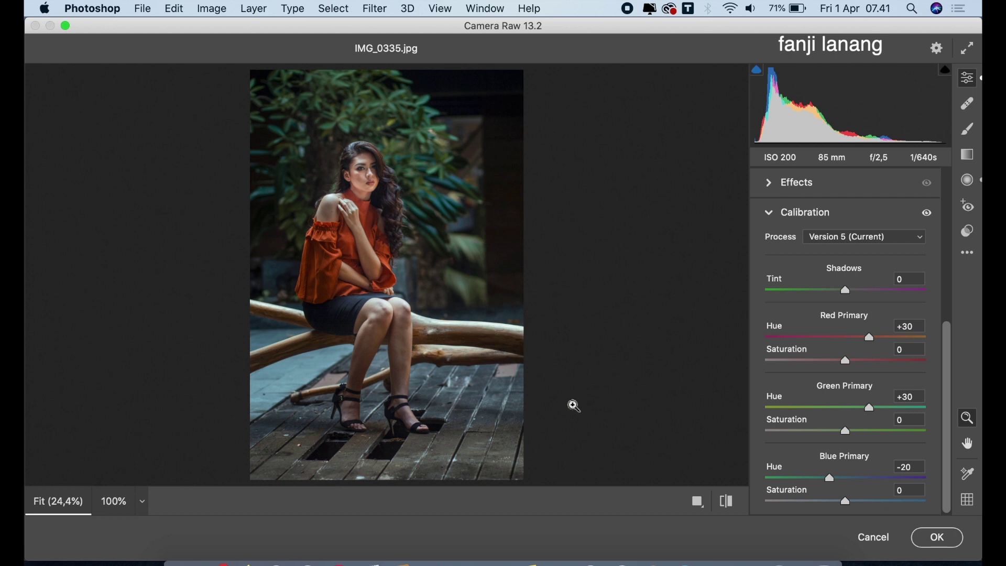
- Apply the Camera Raw edits to the Background copy layer and compare the photo before and after them
click(697, 500)
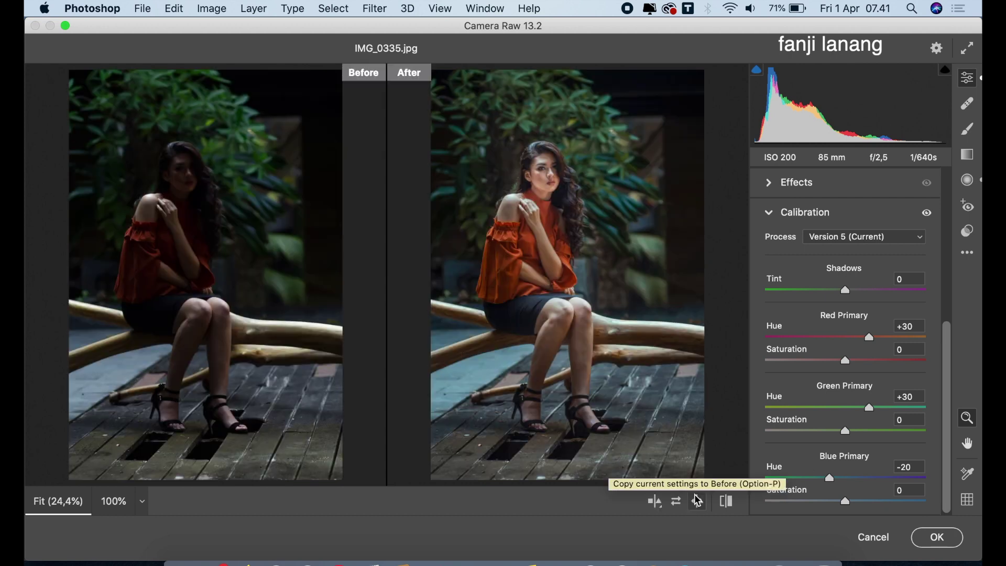
click(927, 540)
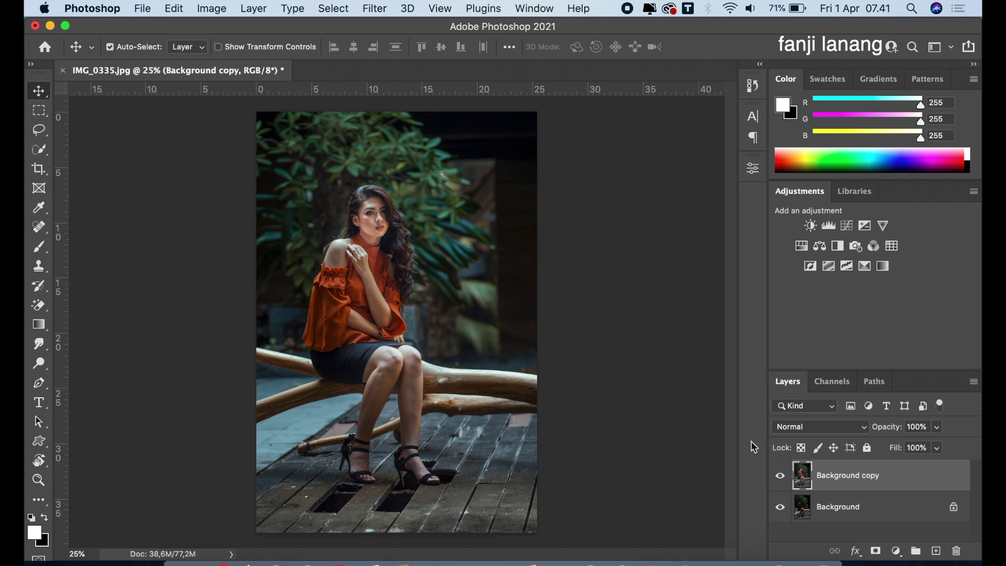
click(779, 477)
click(780, 477)
- Add a Brightness/Contrast adjustment layer above Background copy with Brightness 10 and Contrast 5
click(896, 551)
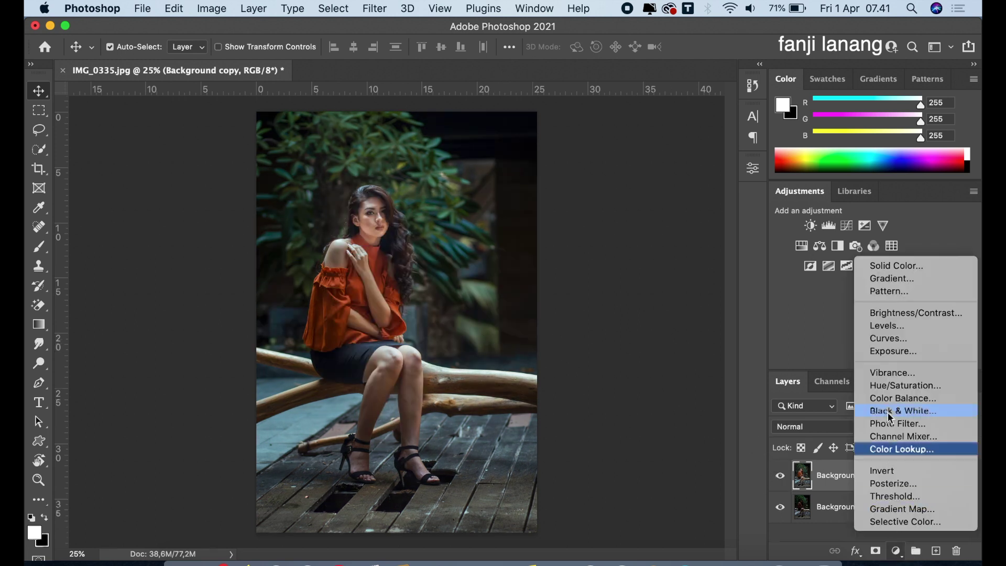
click(901, 315)
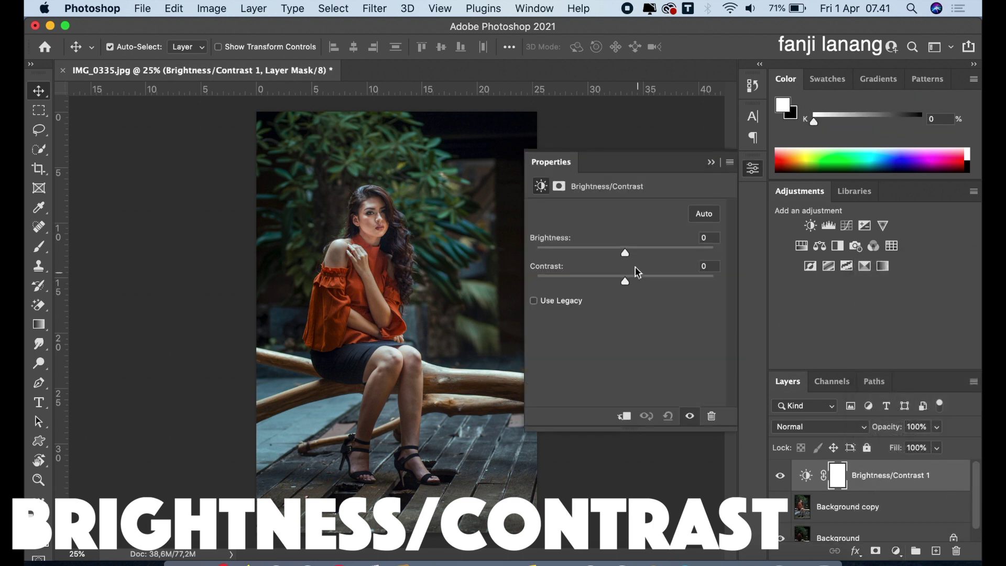
click(634, 251)
drag(634, 251, 632, 281)
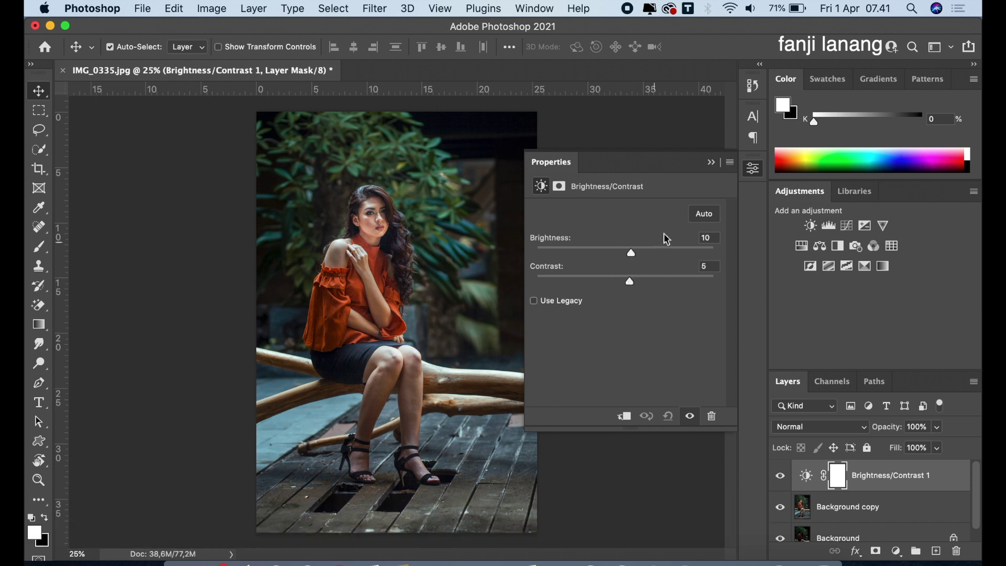
click(711, 163)
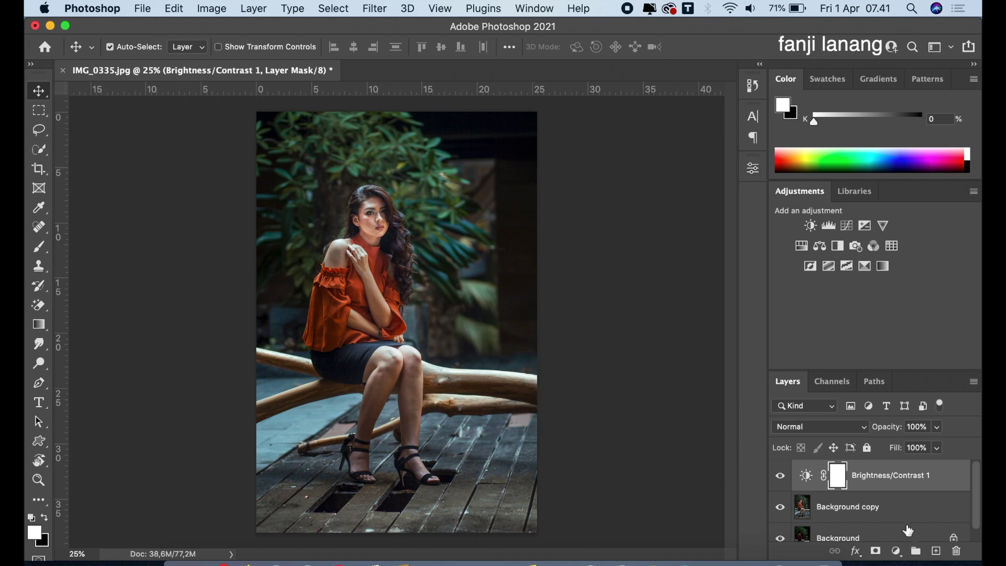
- Stamp a white signature on a new layer in the photo's lower-right corner using the 400 px signature brush
click(935, 550)
click(41, 248)
click(132, 49)
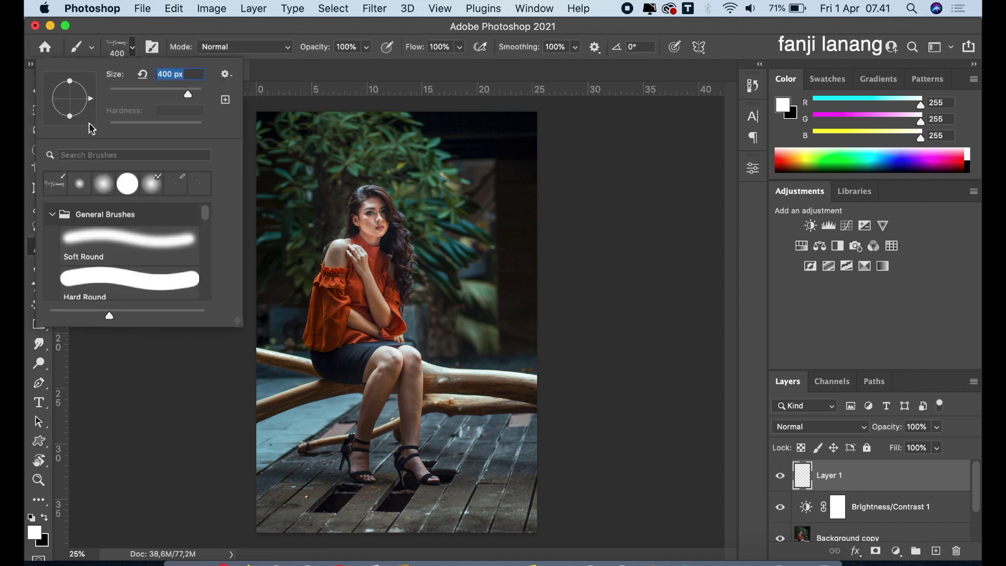
click(51, 192)
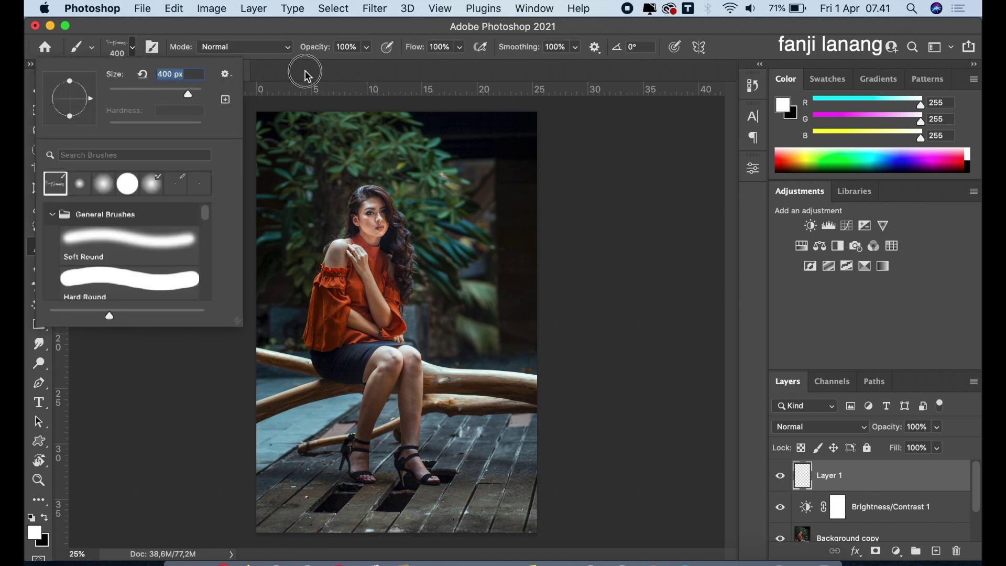
click(305, 74)
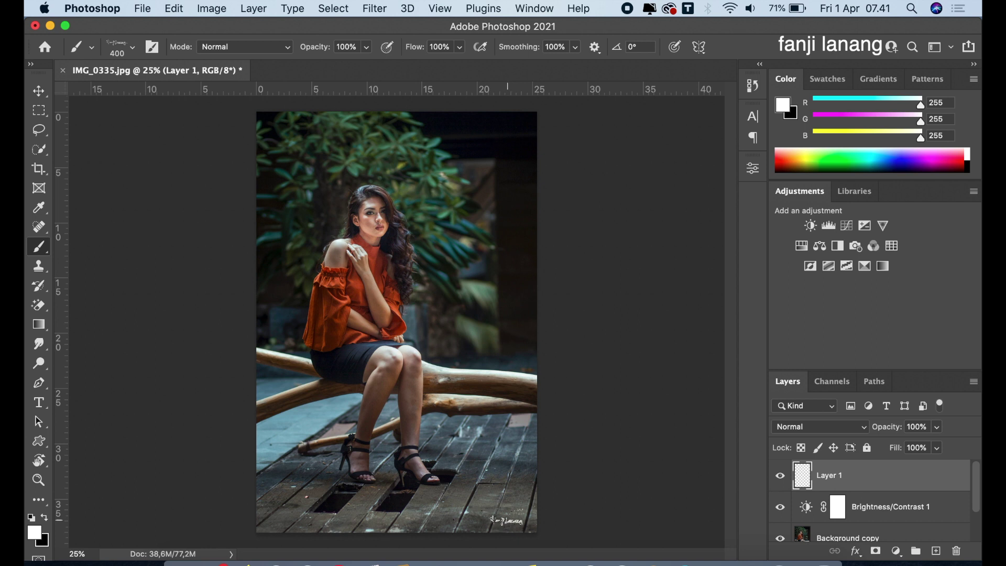
click(510, 519)
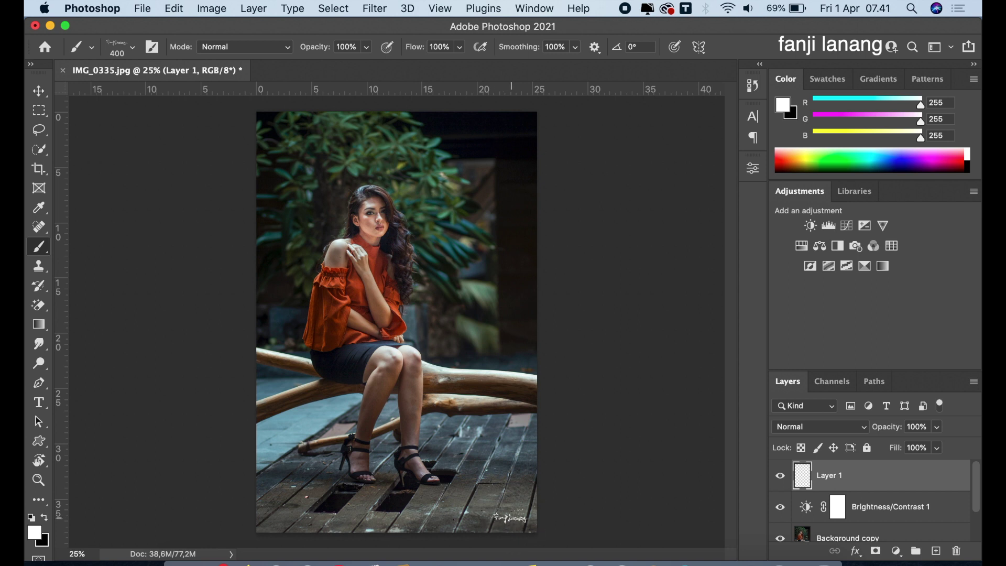